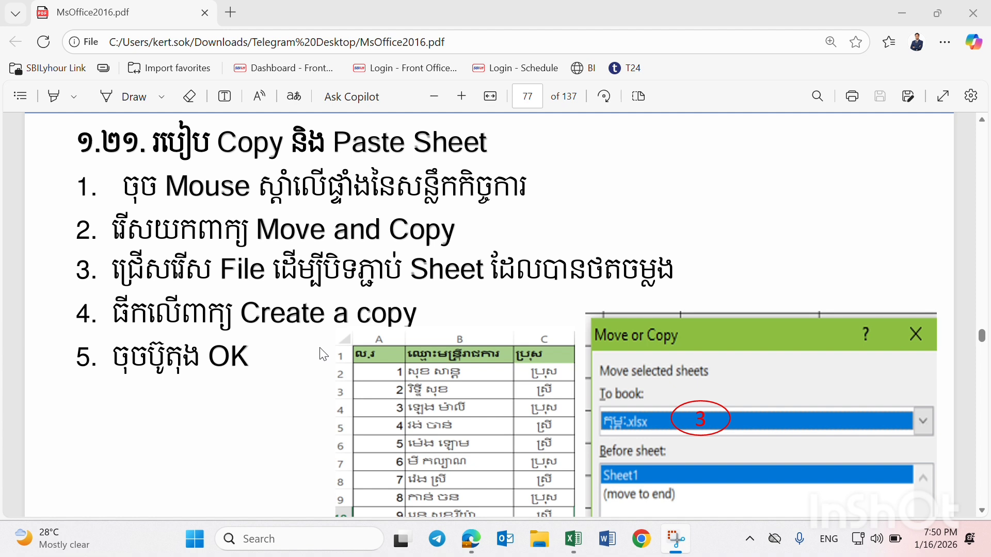
# Read the PDF's section on copying and pasting a sheet, examining the numbered instructions and the Move or Copy illustrations.
pyautogui.scroll(-1, 322, 354)
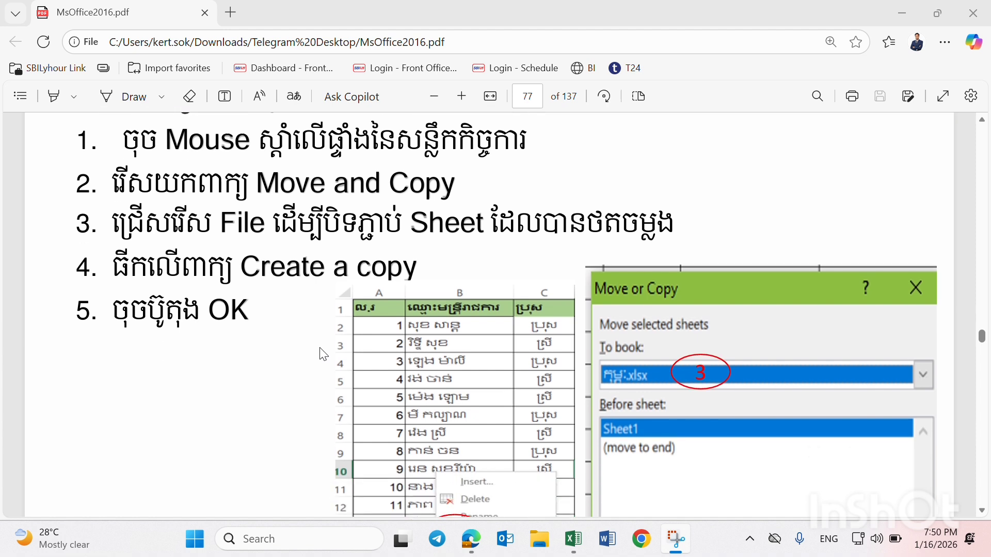
pyautogui.scroll(-3, 322, 354)
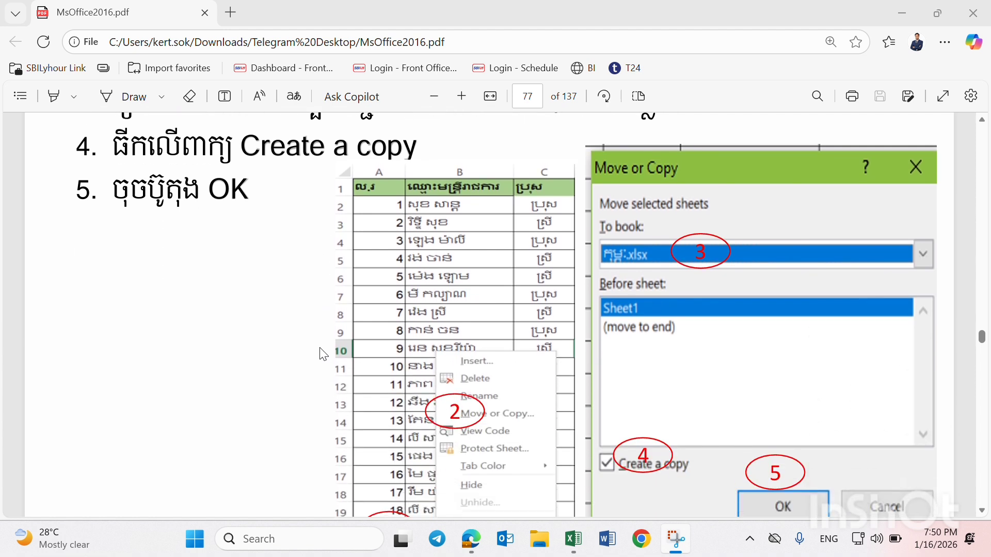
pyautogui.scroll(-1, 323, 355)
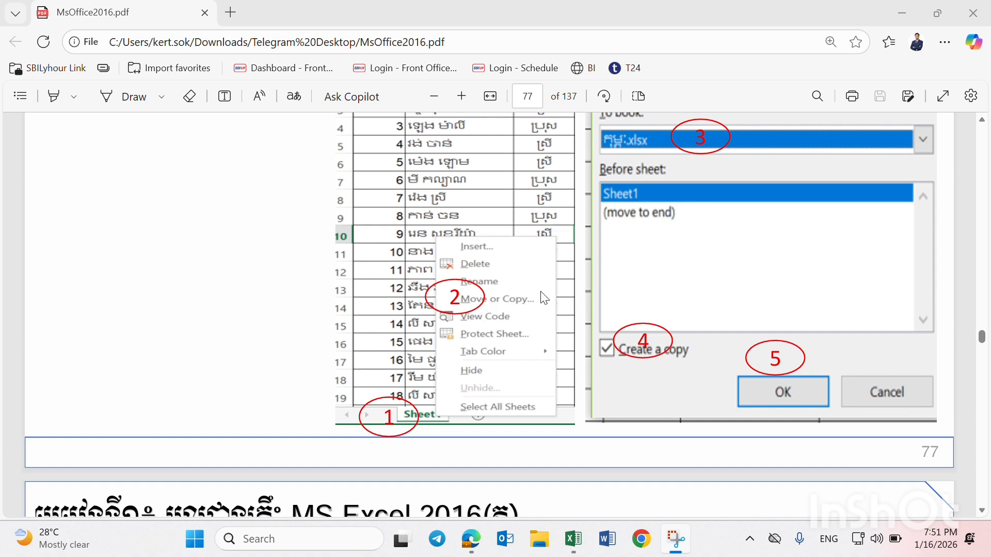
pyautogui.scroll(2, 546, 298)
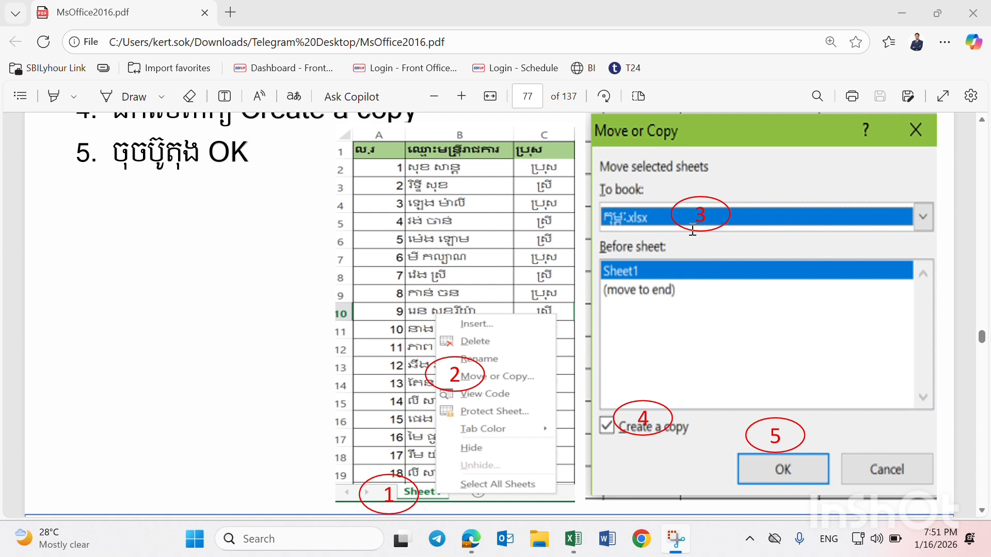
pyautogui.scroll(-2, 717, 216)
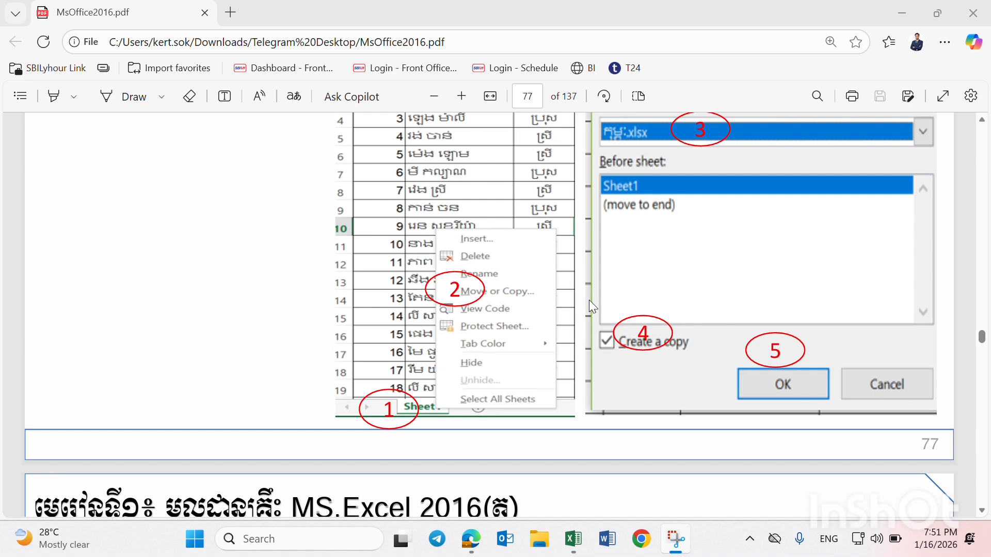
pyautogui.scroll(2, 591, 304)
pyautogui.scroll(-2, 591, 304)
pyautogui.scroll(2, 591, 305)
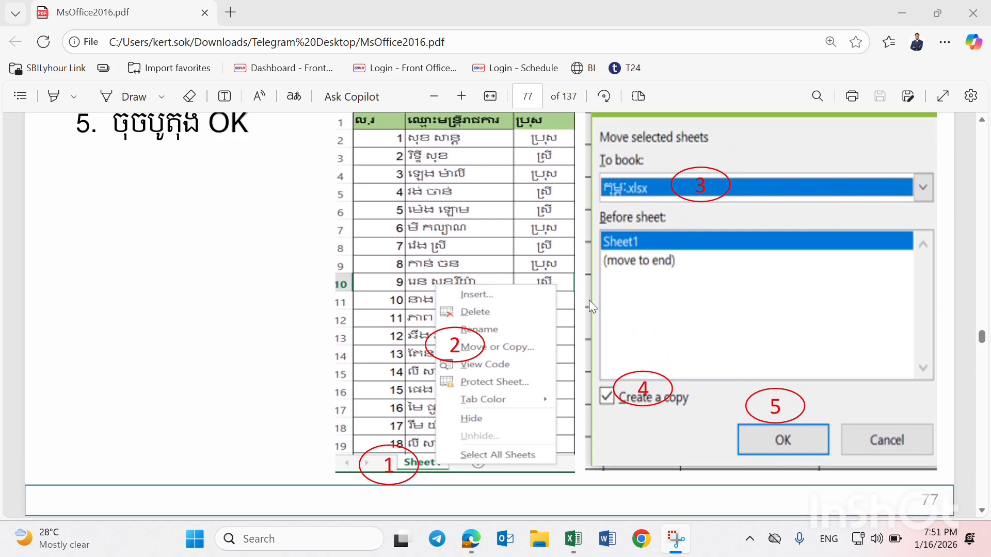
pyautogui.scroll(-6, 591, 305)
pyautogui.scroll(8, 593, 307)
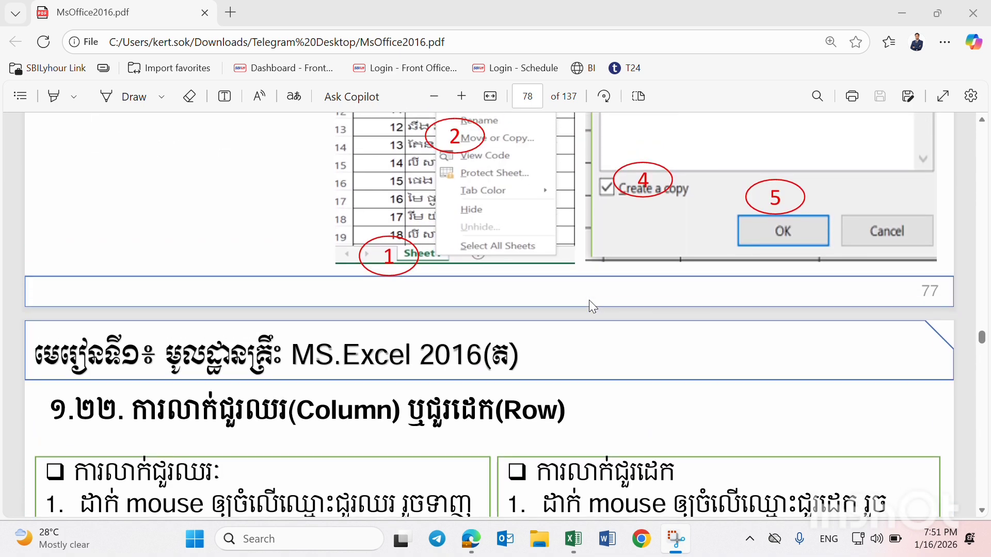
pyautogui.scroll(3, 590, 305)
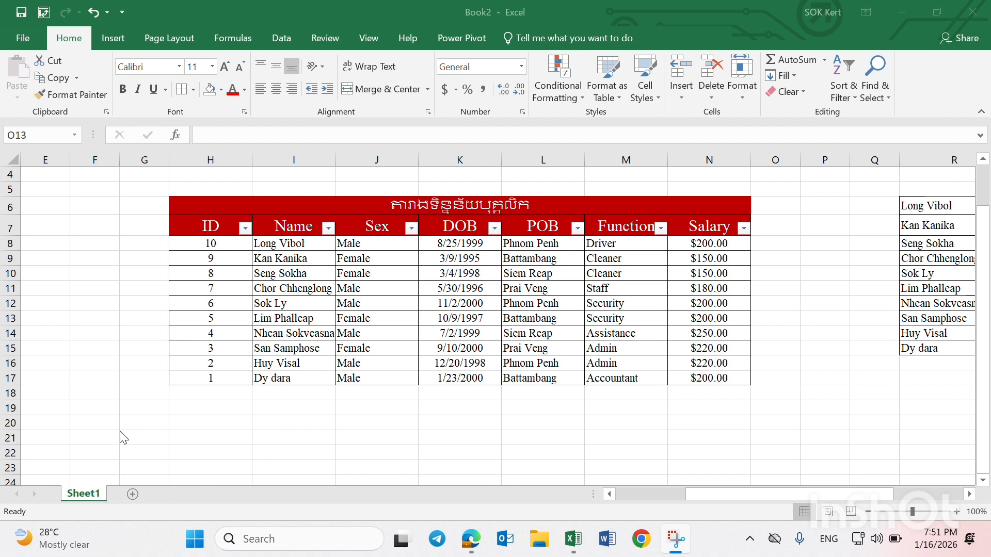
# Switch to the Excel workbook and create a copy of Sheet1 within Book2, placed before Sheet1.
pyautogui.click(91, 497)
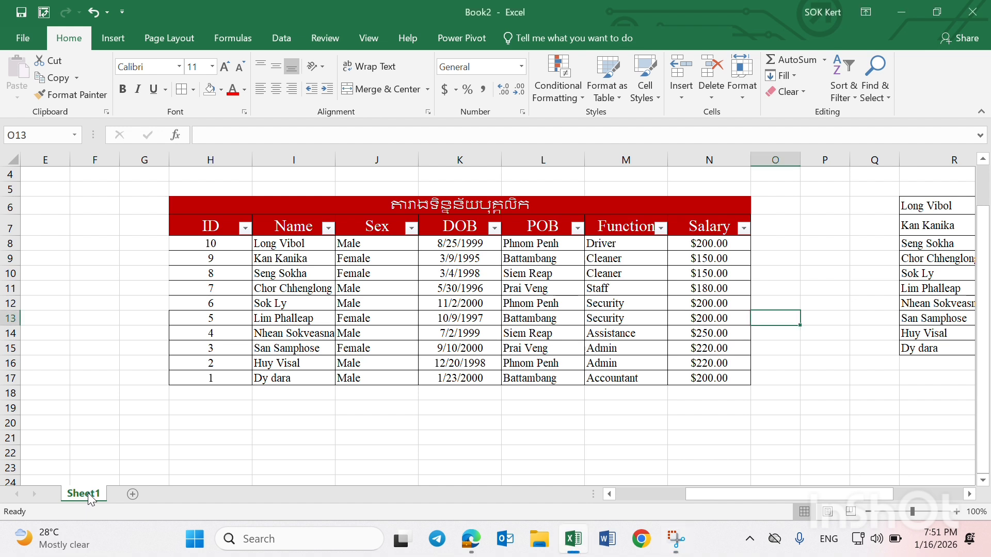
pyautogui.rightClick(90, 497)
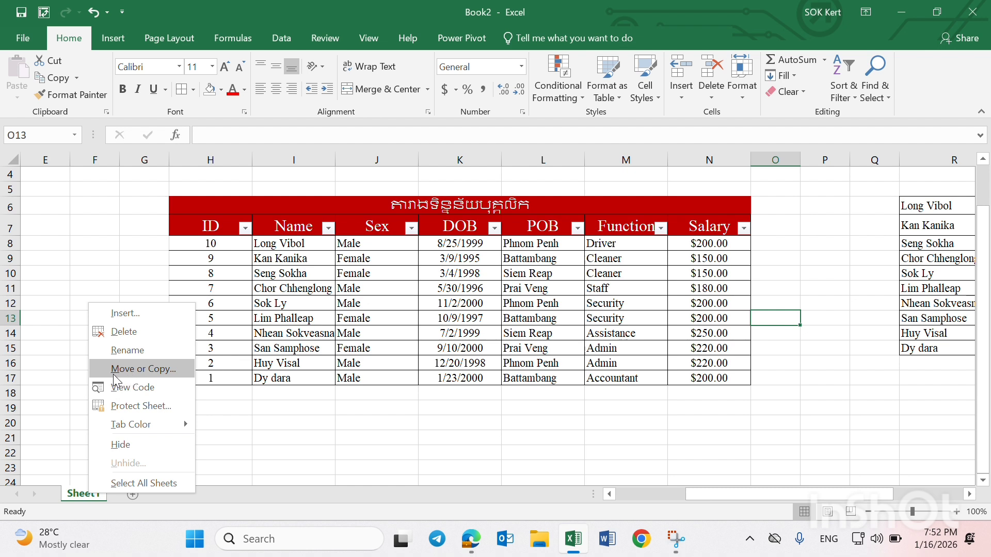
pyautogui.press('Escape')
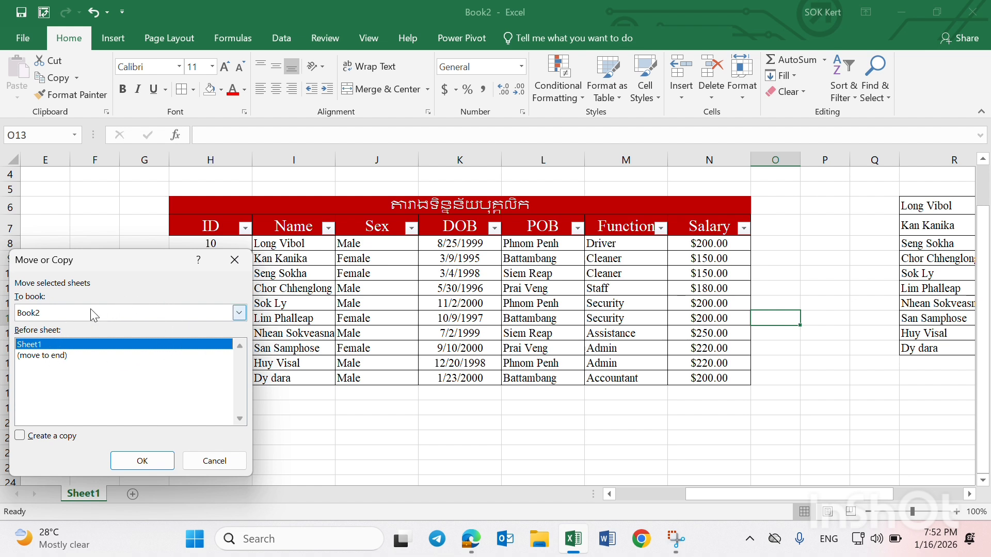
pyautogui.click(239, 313)
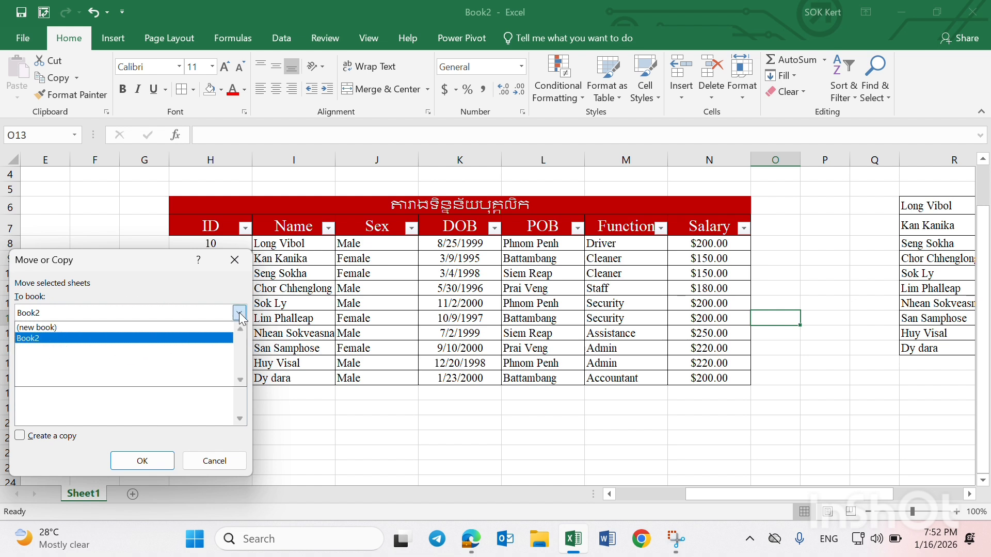
pyautogui.click(97, 339)
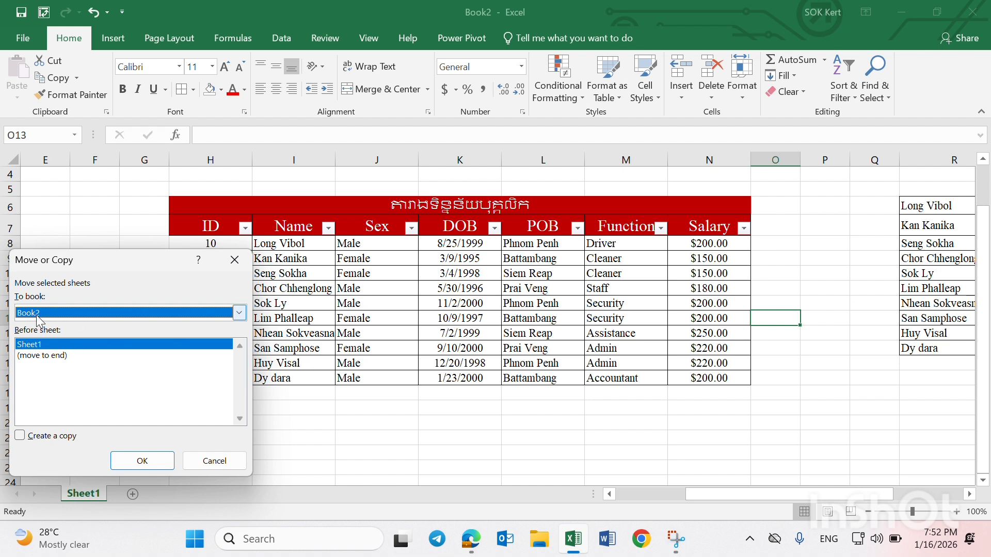
pyautogui.click(19, 438)
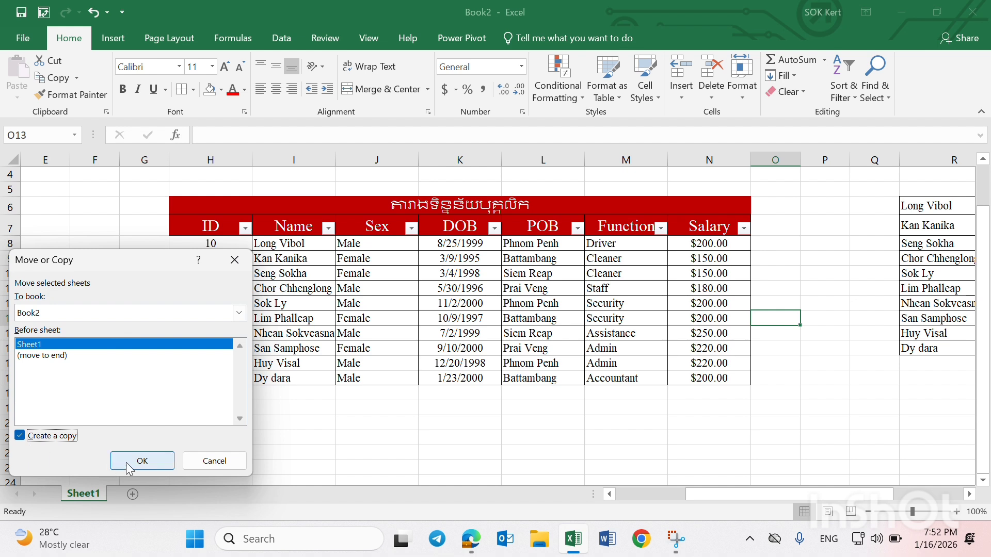
pyautogui.click(144, 464)
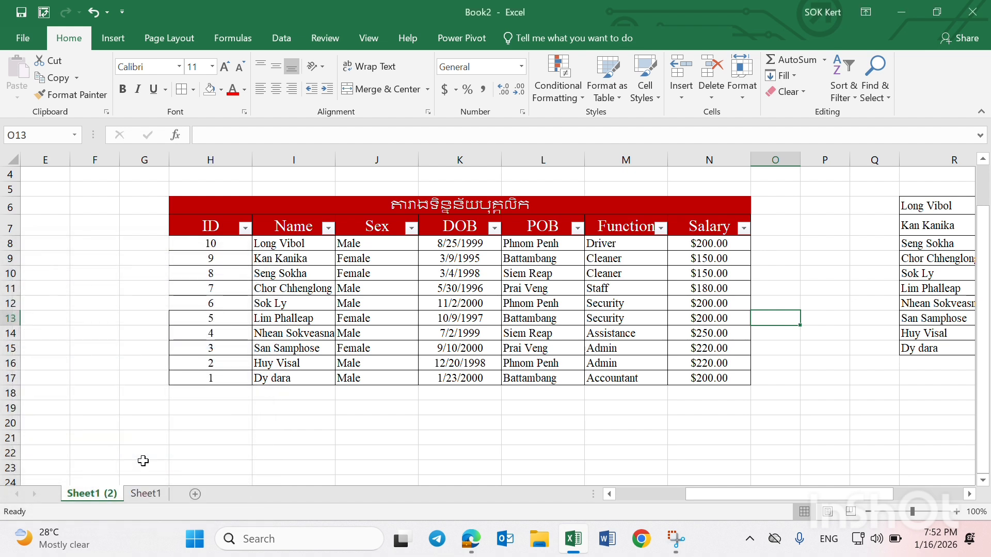
# Compare the copied sheet with the original and rename the copy as tttt.
pyautogui.click(140, 496)
pyautogui.click(93, 497)
pyautogui.hscroll(4, 459, 360)
pyautogui.hscroll(-8, 460, 359)
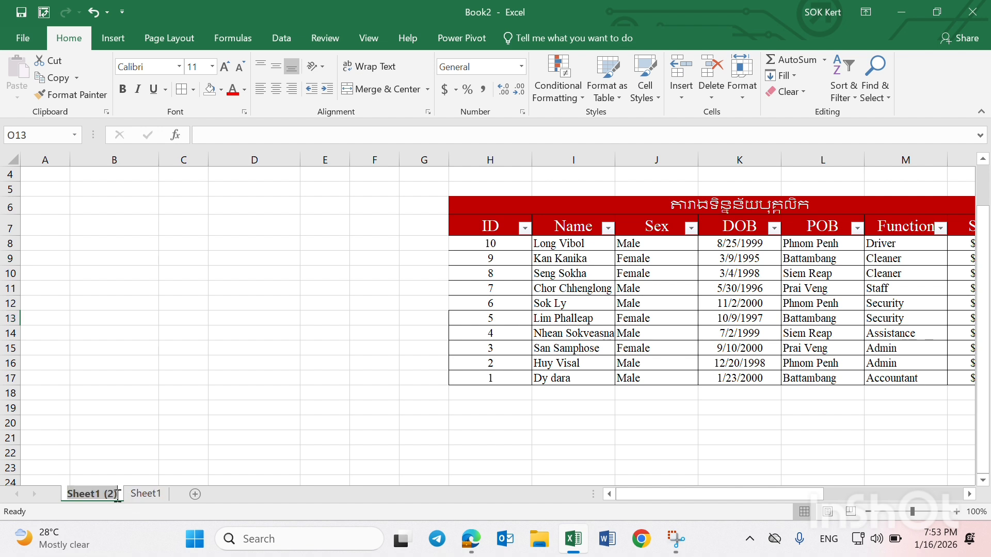
pyautogui.click(165, 452)
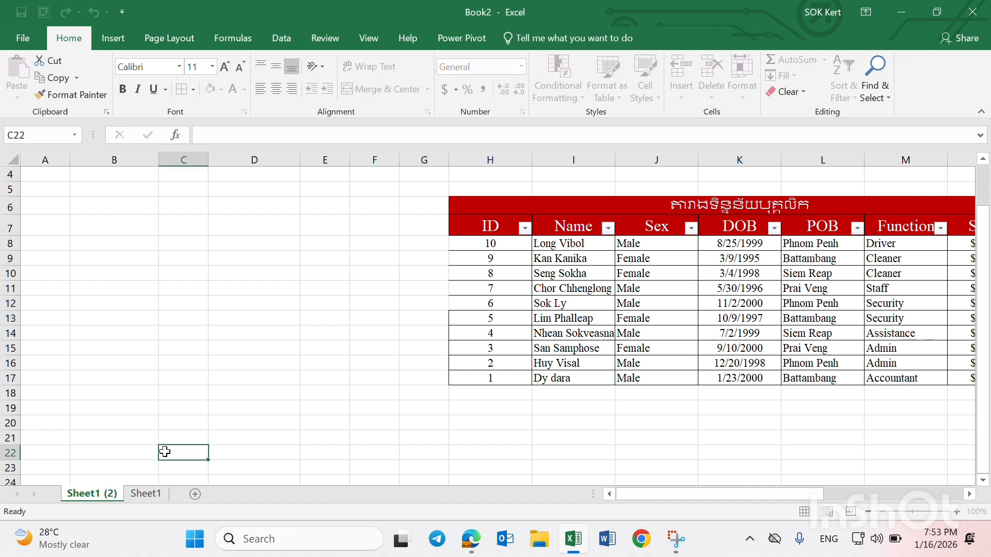
pyautogui.rightClick(106, 498)
pyautogui.click(166, 356)
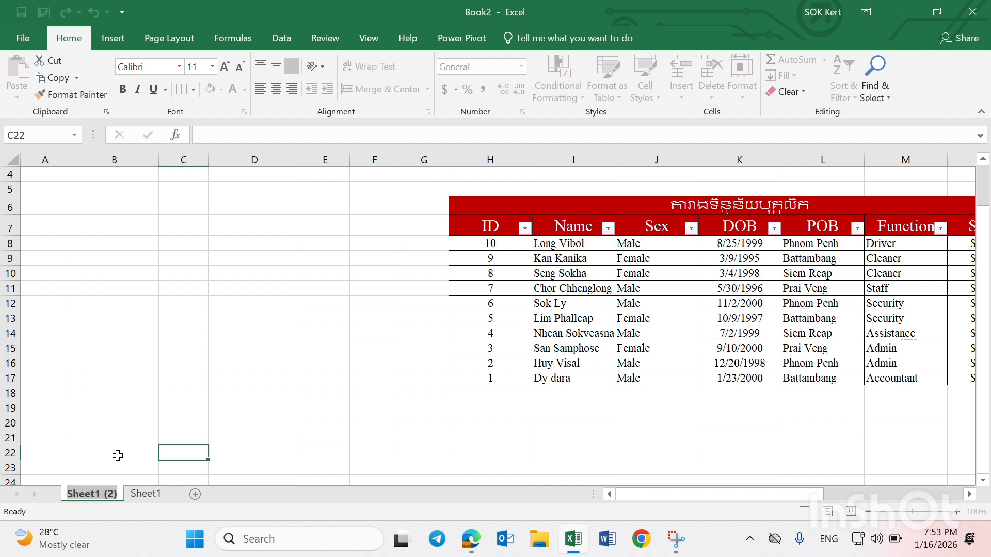
pyautogui.write('tttt')
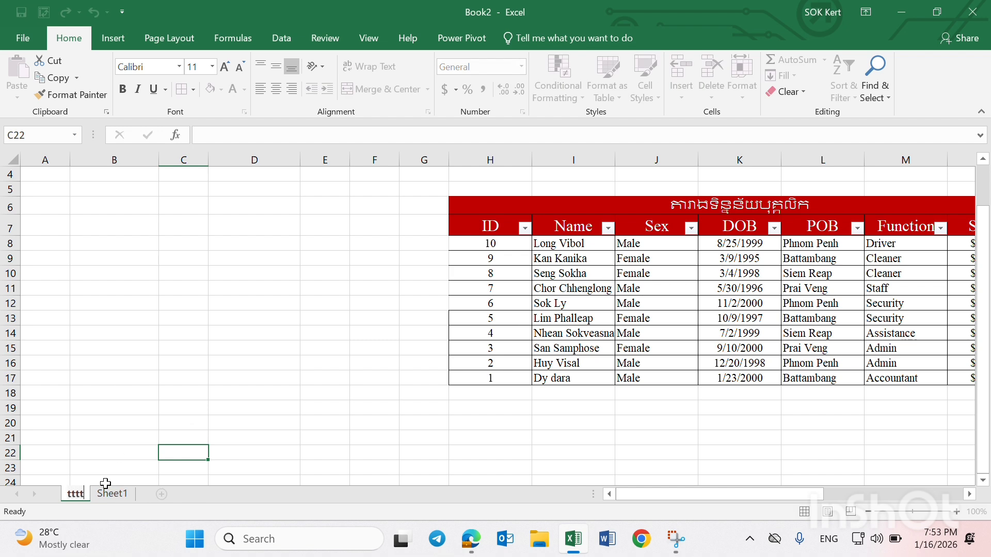
pyautogui.press('Return')
# Rename the original Sheet1 as rrr.
pyautogui.click(107, 494)
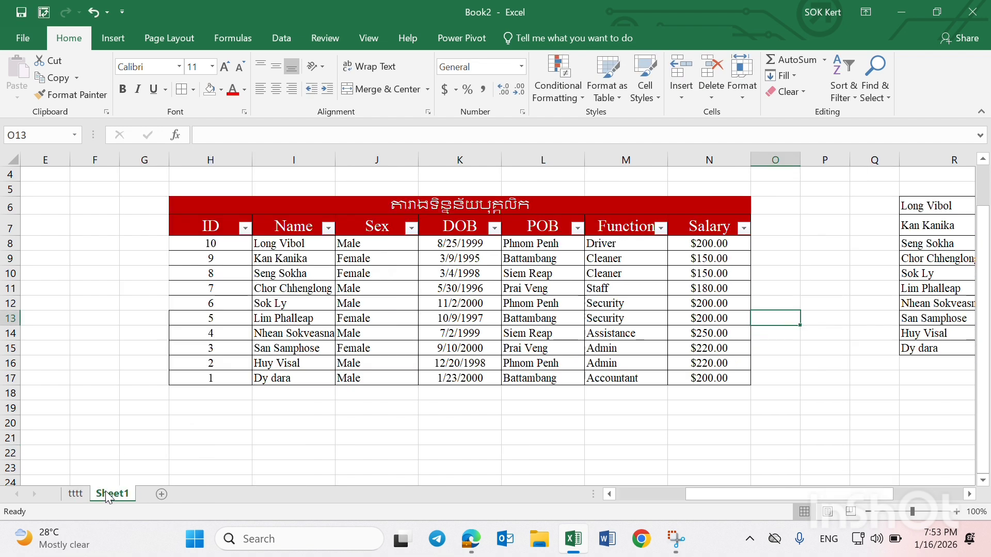
pyautogui.rightClick(106, 494)
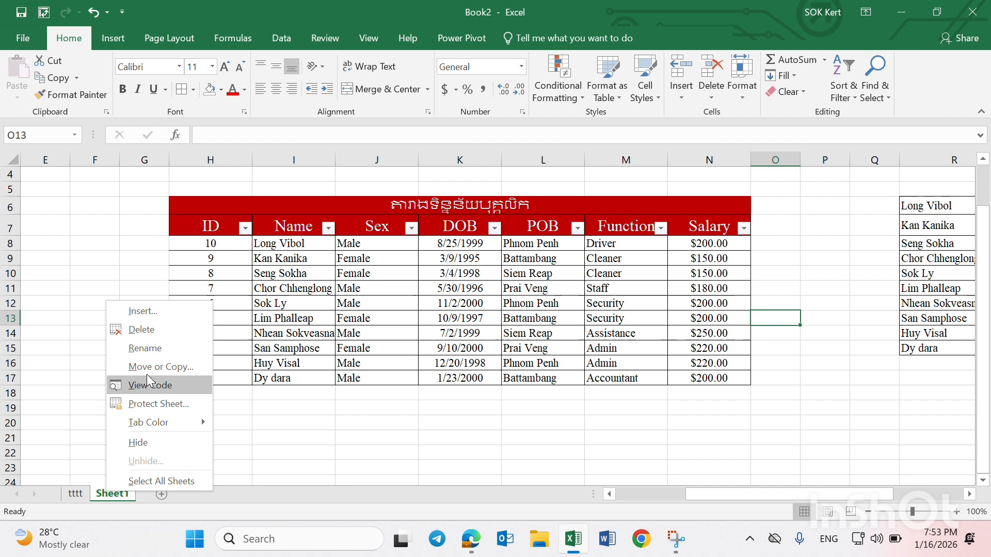
pyautogui.click(154, 342)
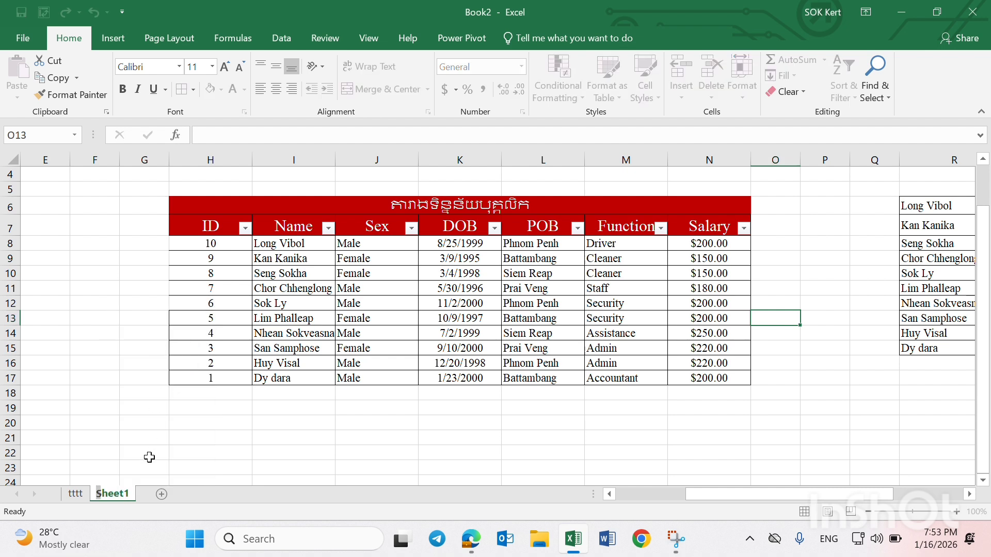
pyautogui.write('rrr')
pyautogui.press('Return')
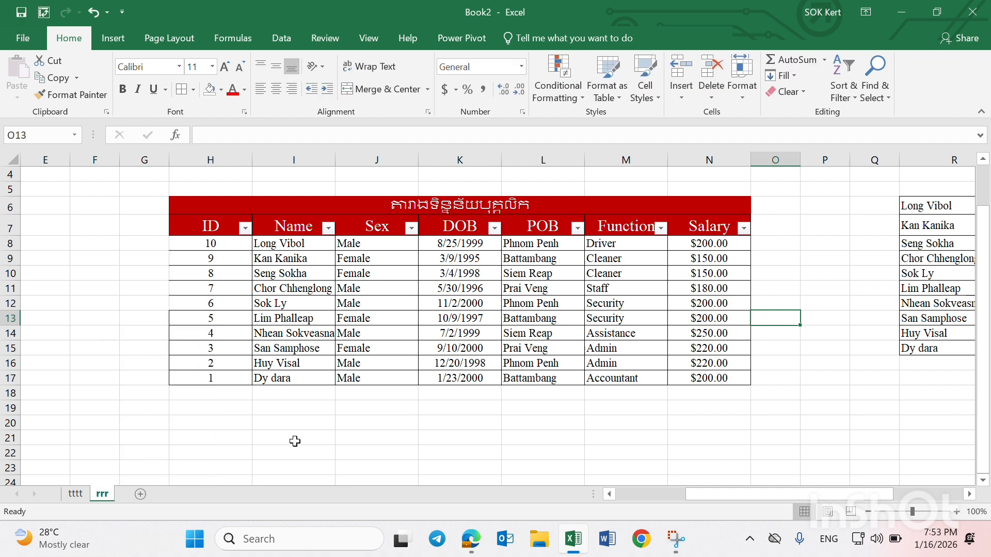
# Set the tab color of the tttt sheet to the standard yellow.
pyautogui.click(302, 425)
pyautogui.click(78, 494)
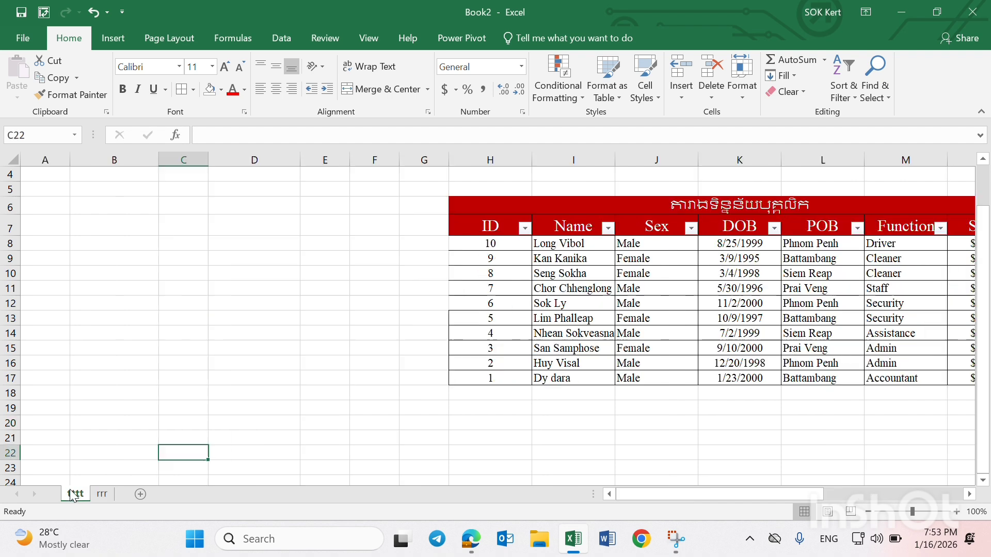
pyautogui.rightClick(80, 496)
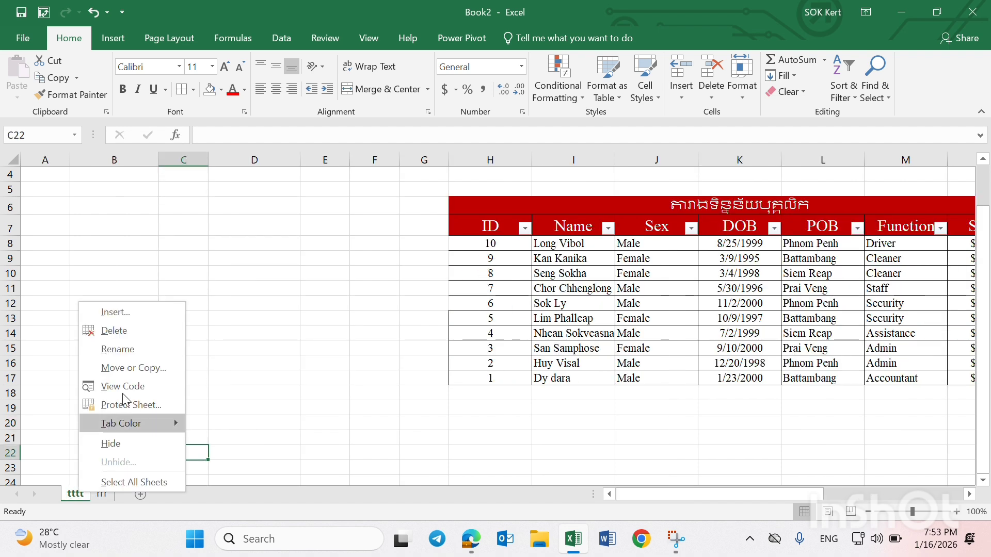
pyautogui.moveTo(114, 422)
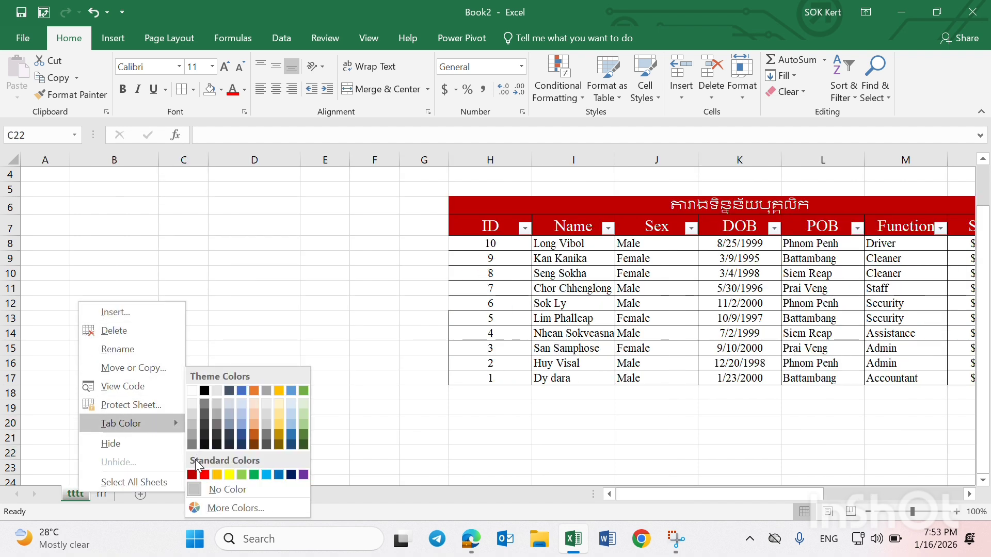
pyautogui.click(233, 475)
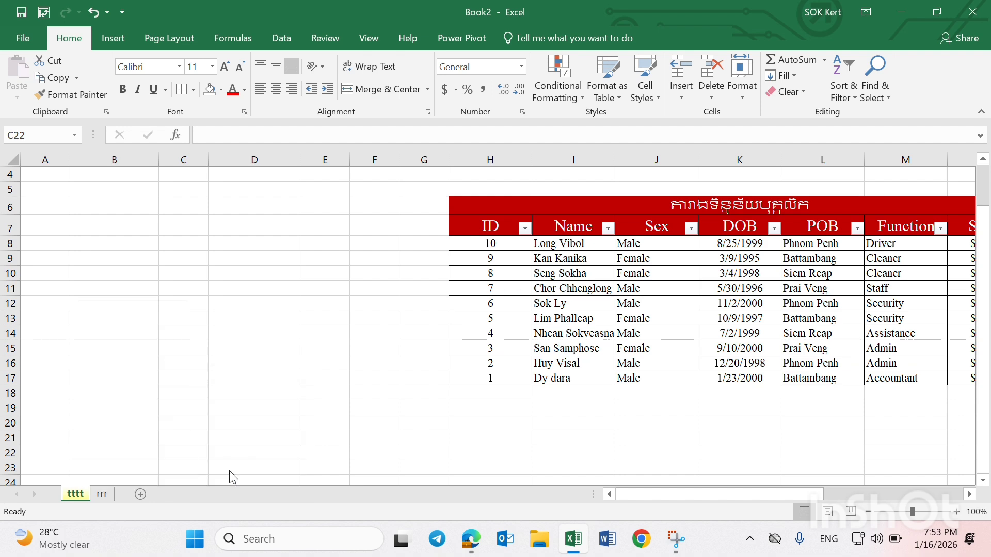
# Set the tab color of the rrr sheet to the standard red and look over its contents.
pyautogui.click(102, 495)
pyautogui.rightClick(105, 491)
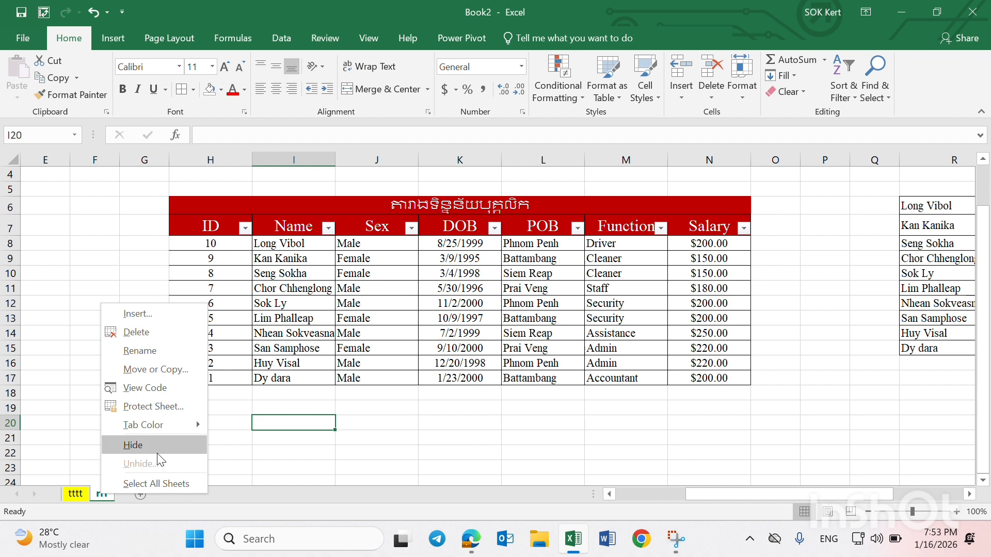
pyautogui.moveTo(148, 431)
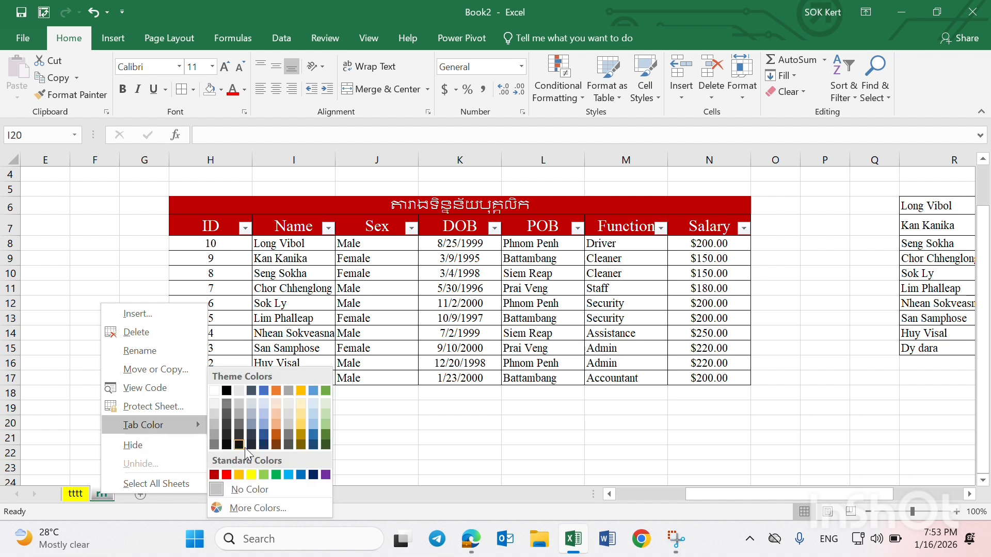
pyautogui.click(225, 475)
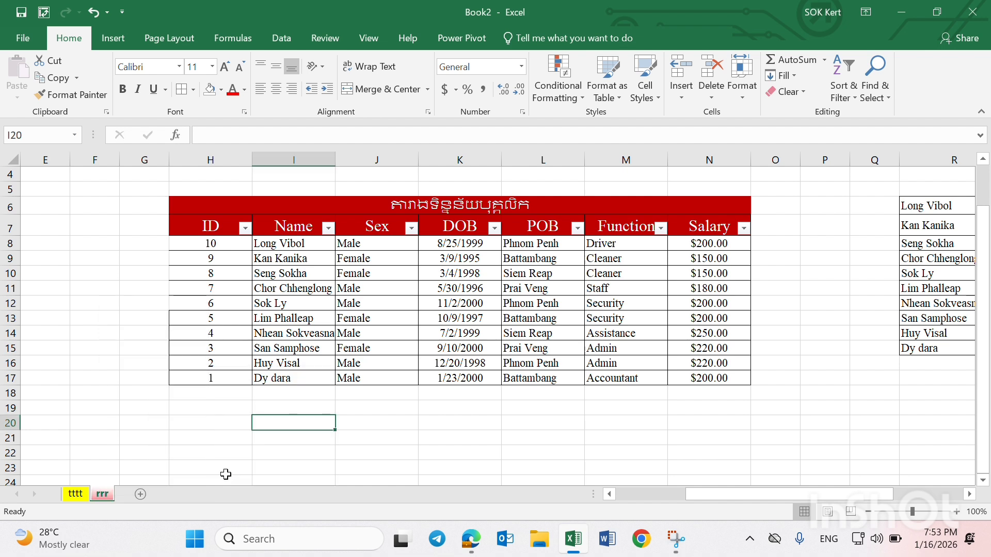
pyautogui.click(277, 453)
pyautogui.hscroll(5, 380, 360)
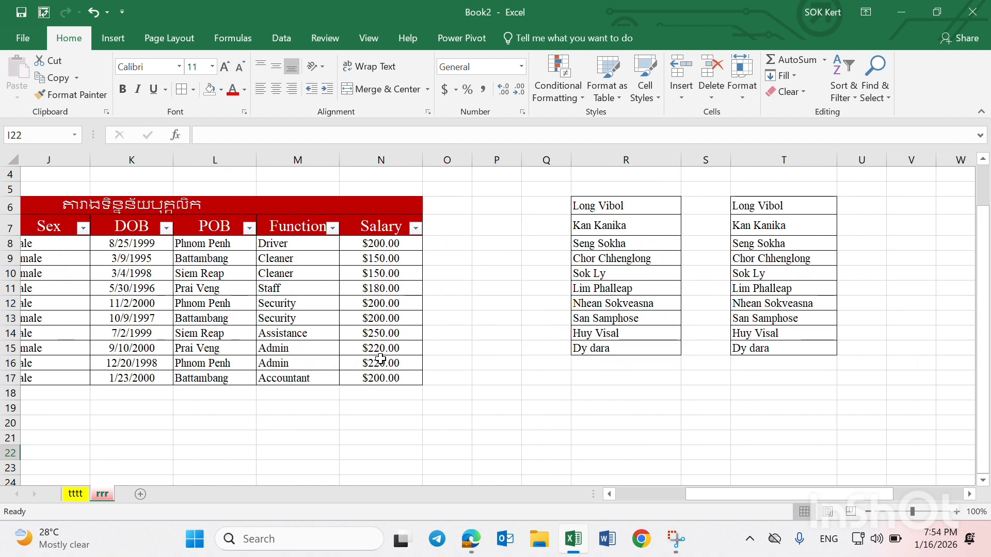
pyautogui.hscroll(-3, 380, 361)
pyautogui.hscroll(-4, 380, 361)
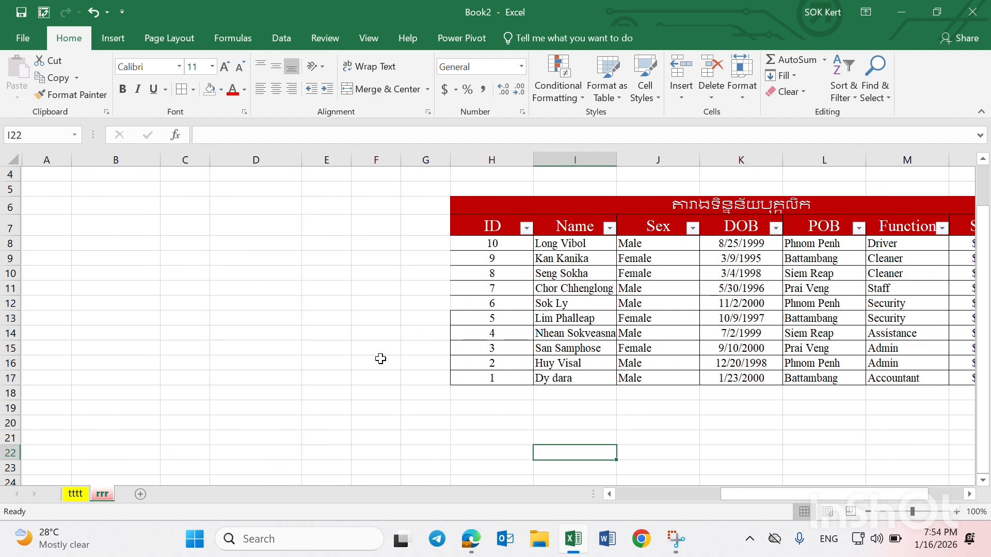
# Insert a new blank worksheet directly after the tttt sheet.
pyautogui.click(78, 495)
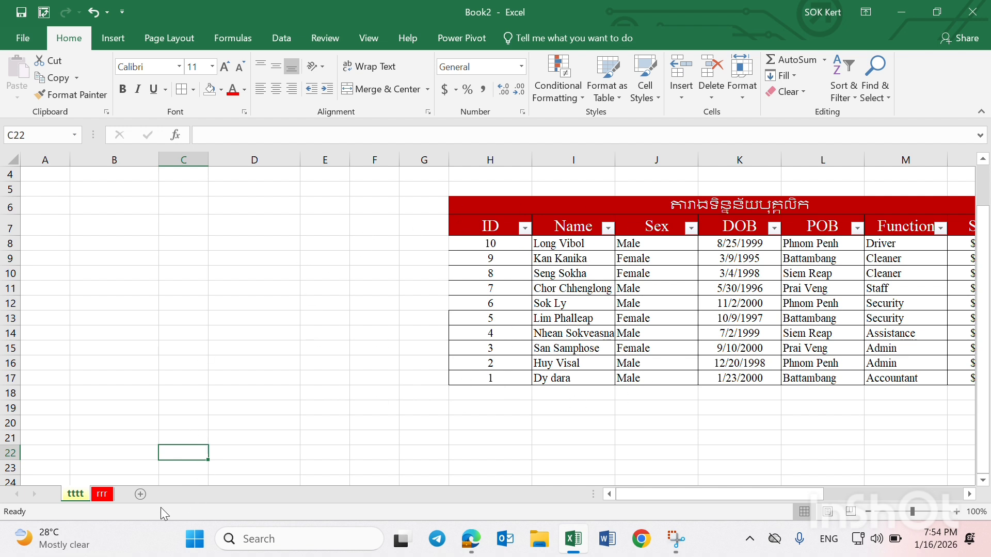
pyautogui.click(140, 496)
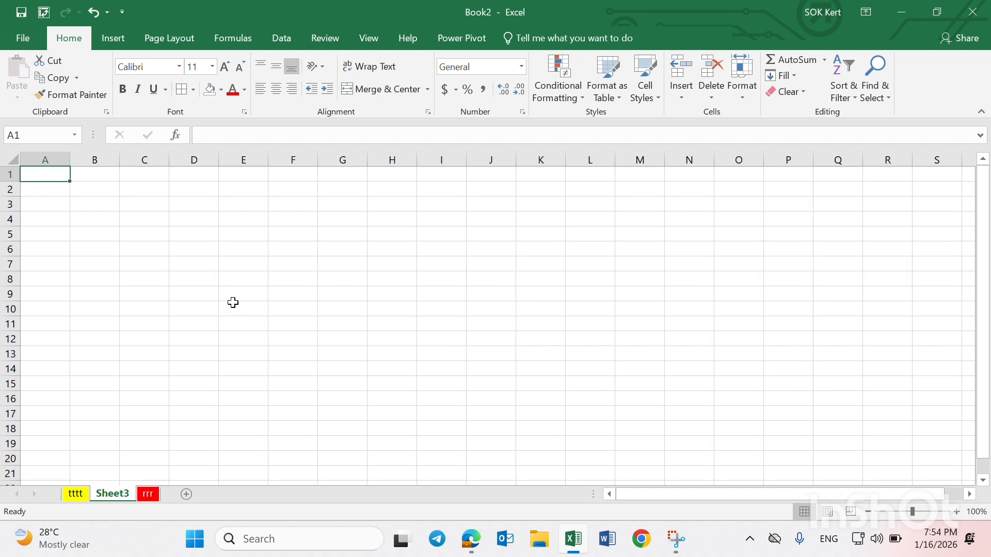
pyautogui.hscroll(2, 233, 303)
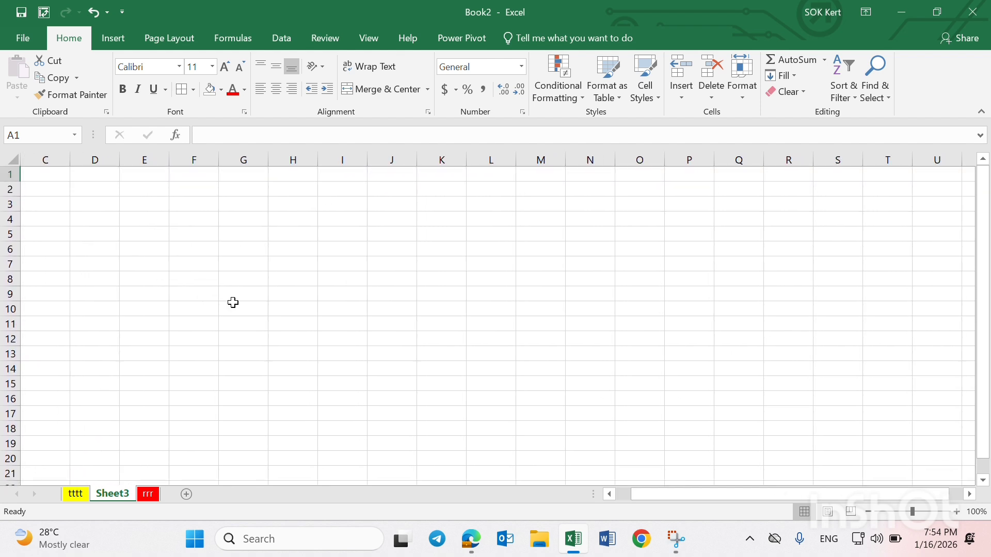
# Delete the blank Sheet3 from the workbook.
pyautogui.click(421, 38)
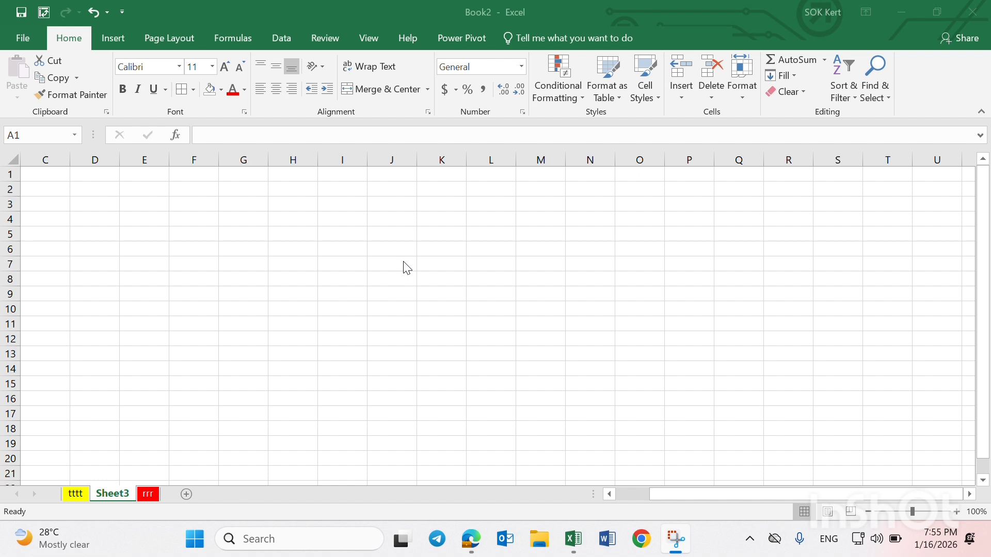
pyautogui.click(119, 496)
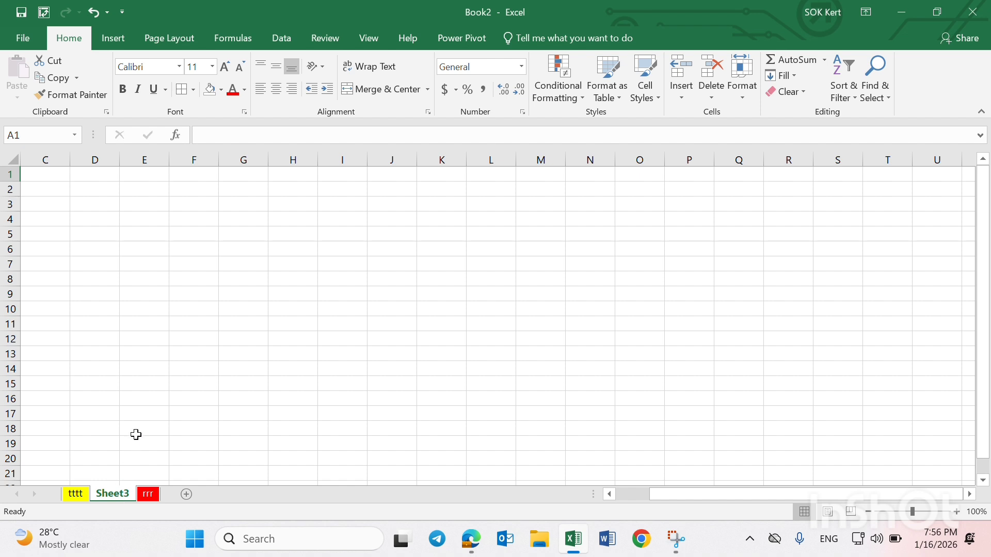
pyautogui.rightClick(114, 495)
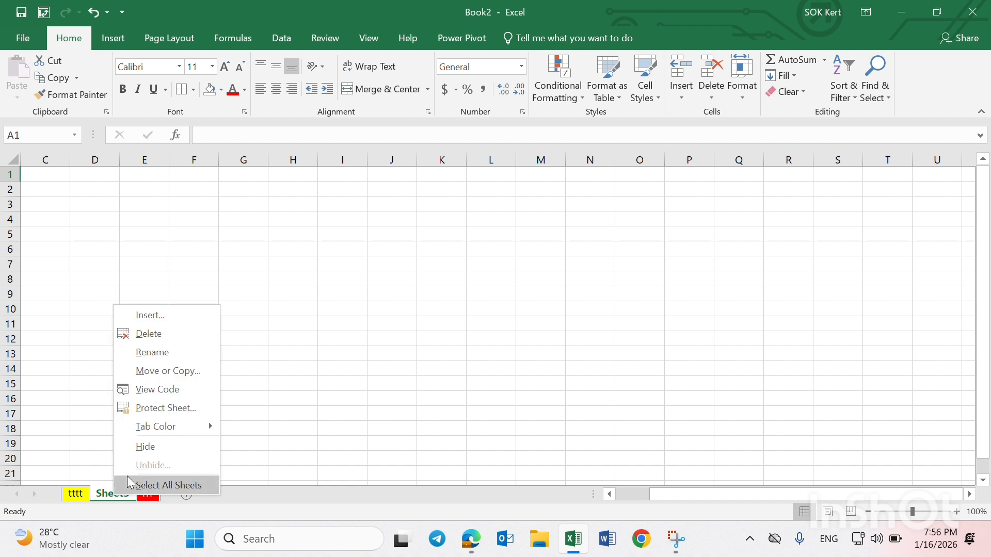
pyautogui.click(150, 336)
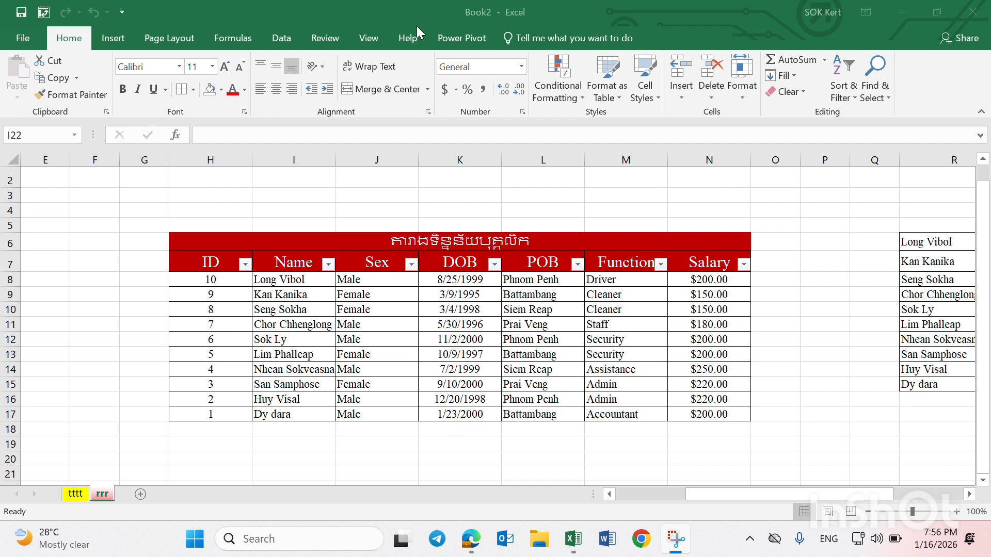